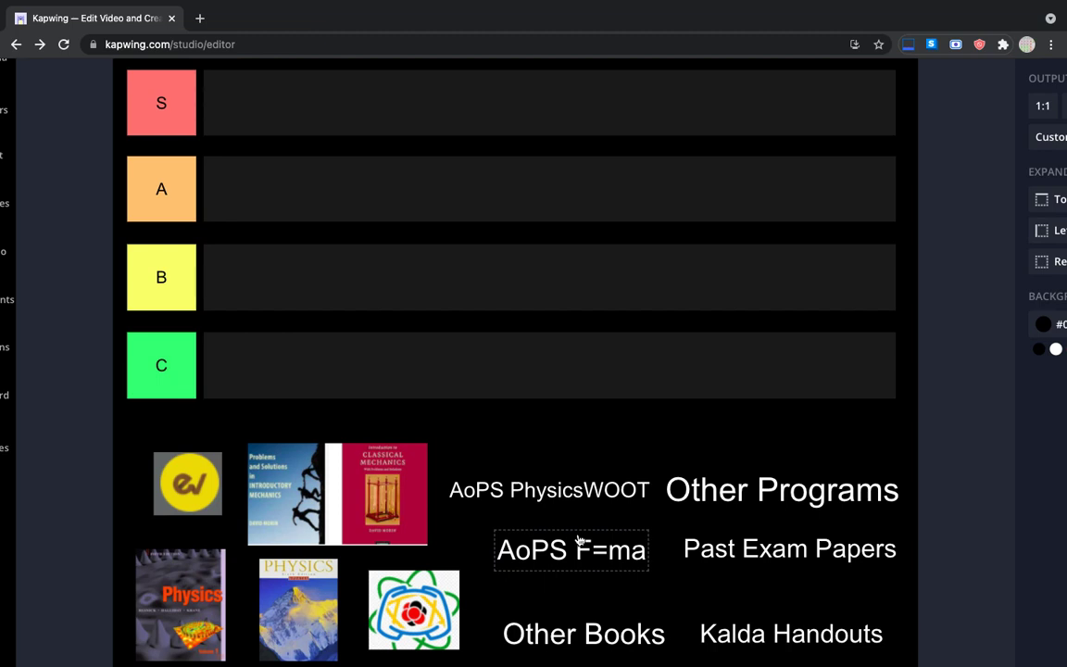
Drag the AoPS F=ma label from below the tiers into row A.
drag(576, 540, 292, 178)
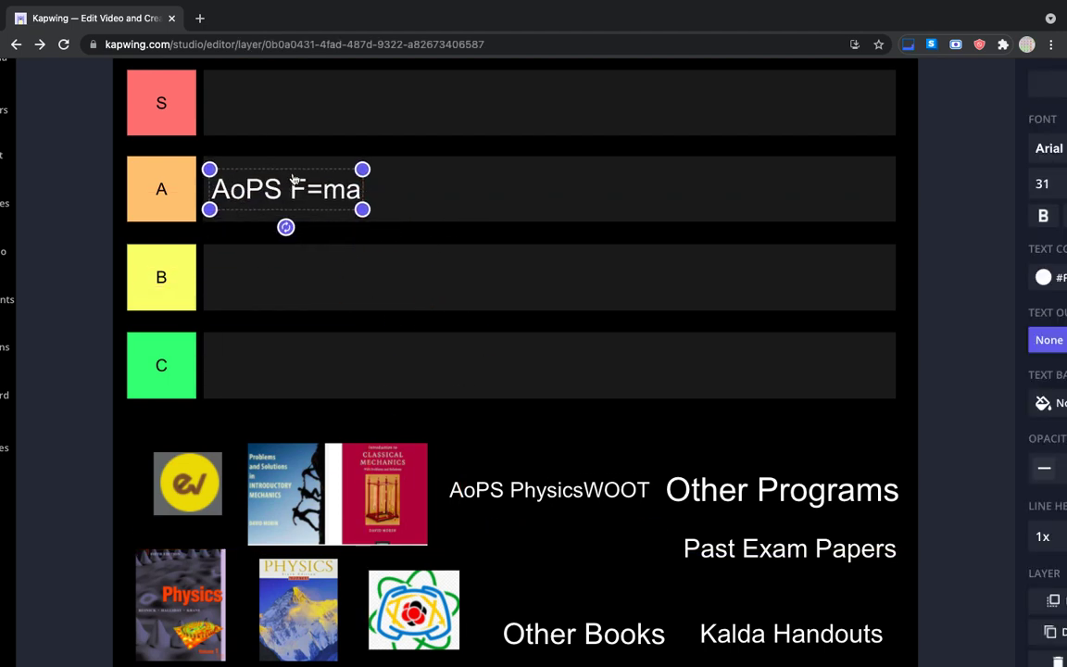
scroll(482, 423, down, 1)
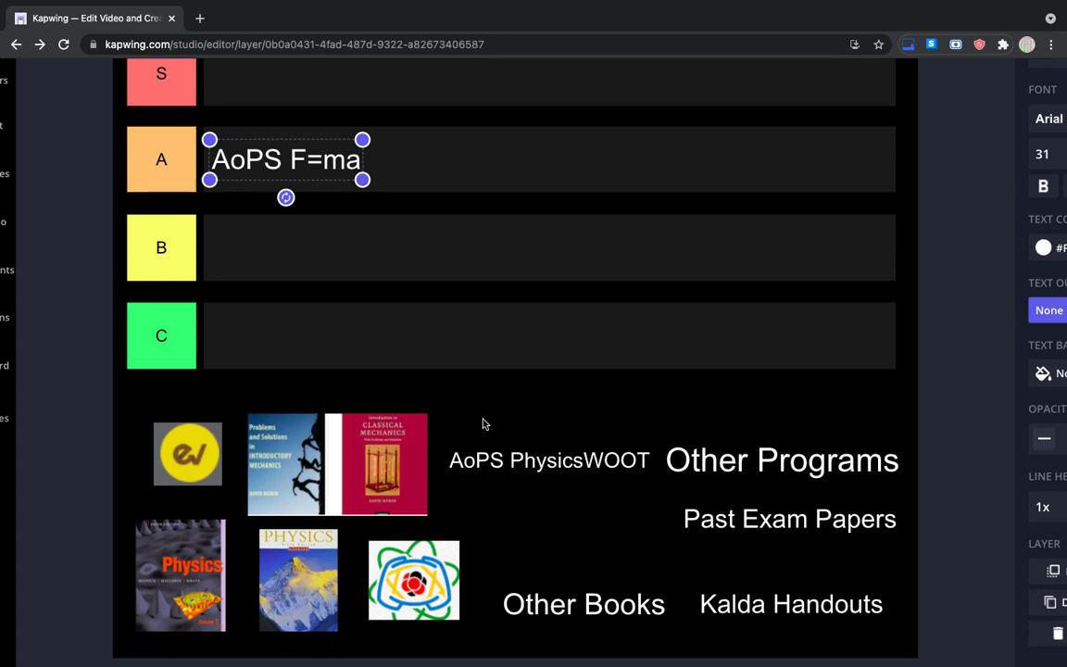
scroll(482, 424, up, 1)
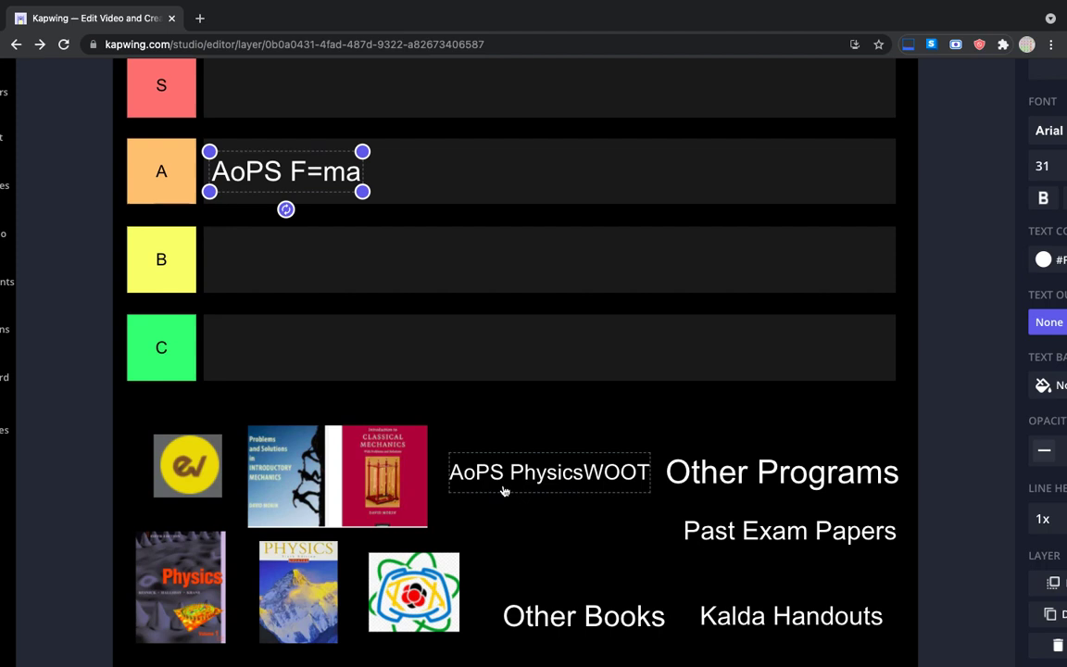
Arrange row A with AoPS PhysicsWOOT on the left and AoPS F=ma to its right.
drag(313, 192, 443, 176)
drag(563, 488, 326, 187)
drag(476, 172, 564, 172)
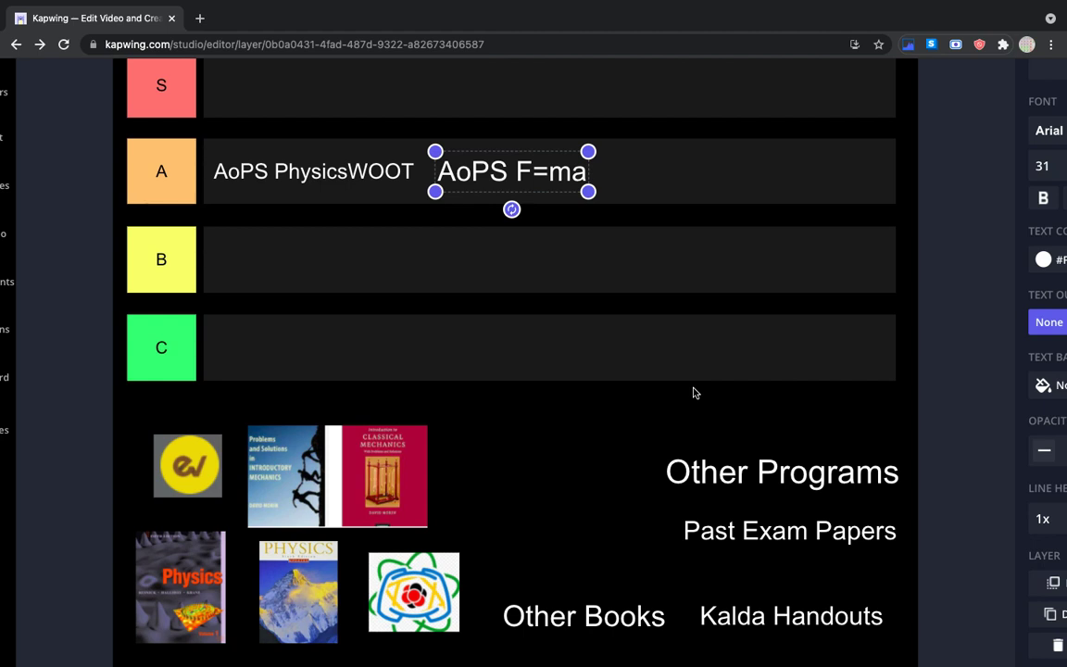
click(544, 460)
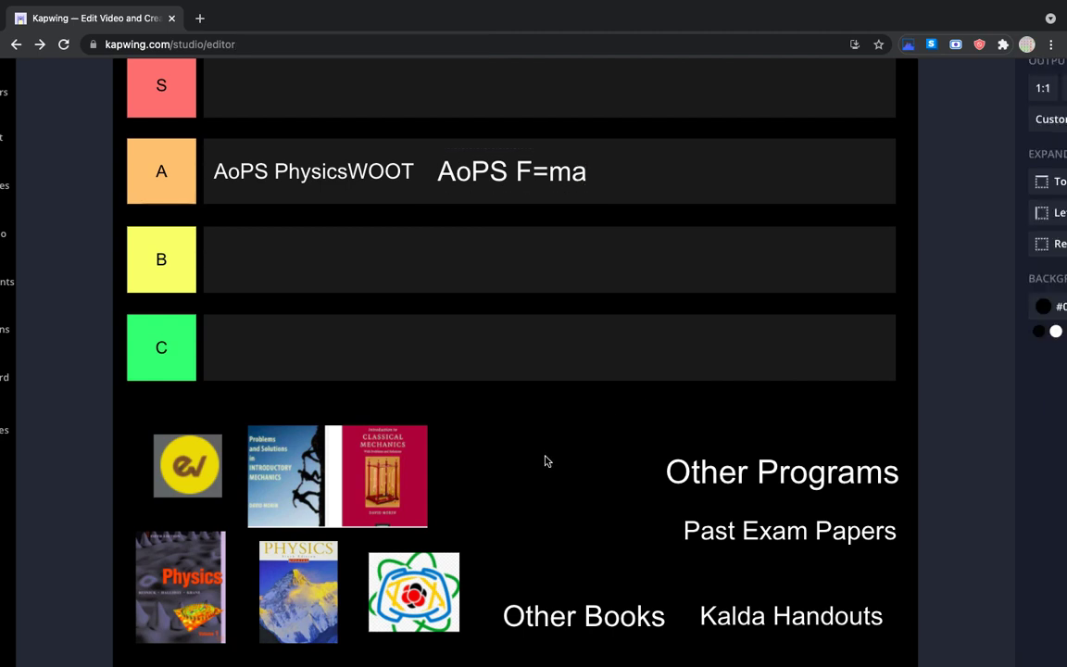
Drag the yellow ev logo up to the right side of row S.
click(192, 466)
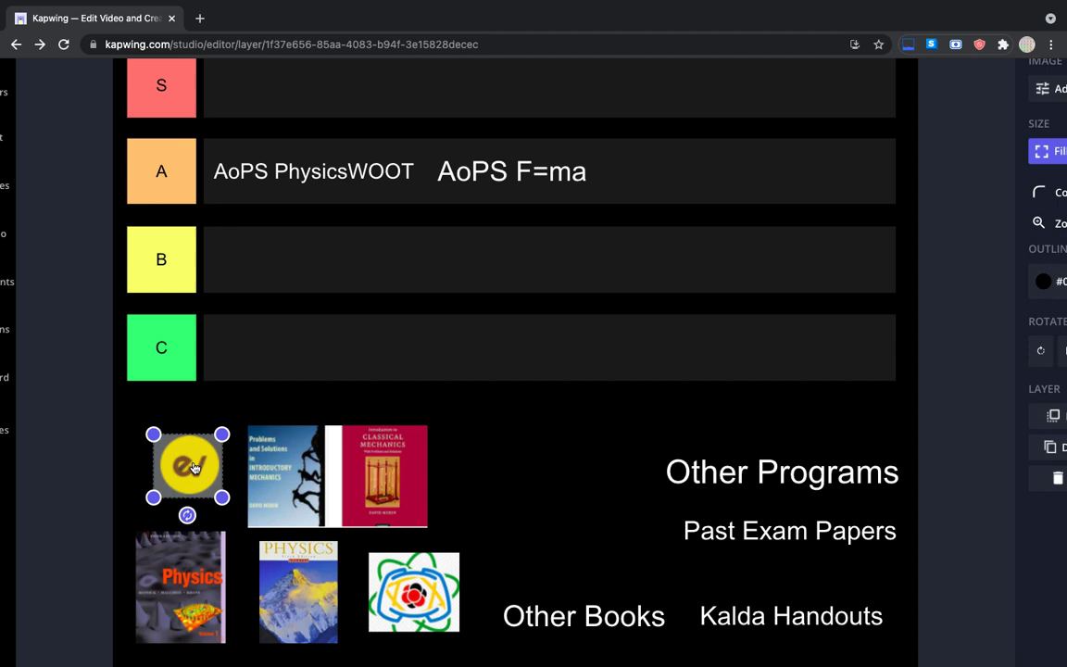
drag(193, 468, 716, 95)
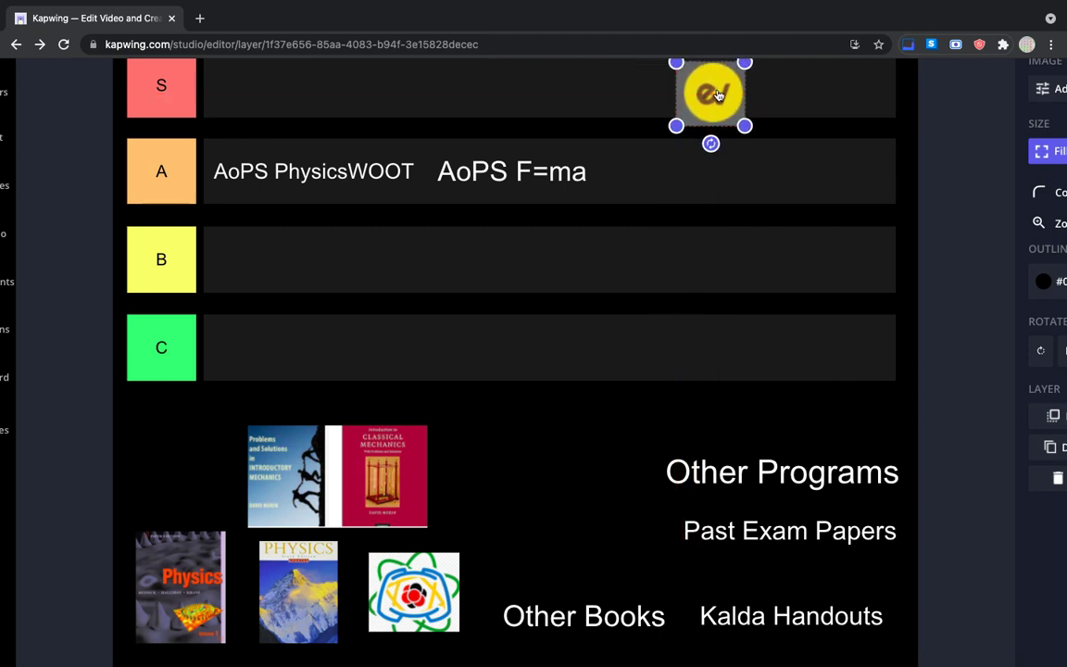
click(913, 258)
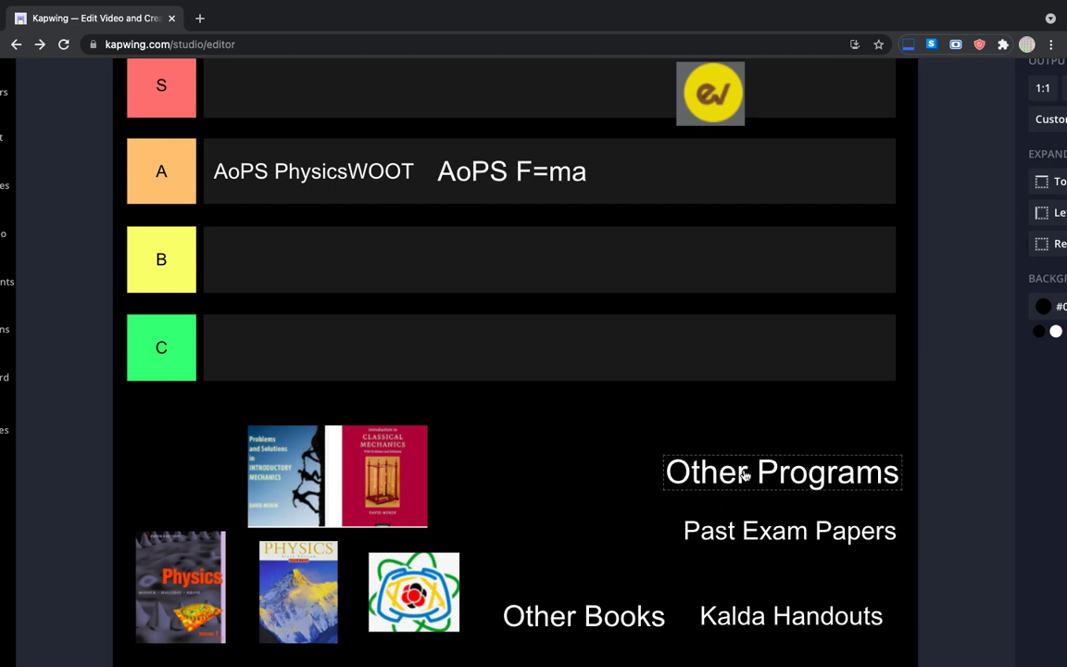
Drop the Other Programs label into row B and shrink it with its corner handle.
drag(745, 475, 309, 263)
drag(462, 279, 409, 272)
click(522, 476)
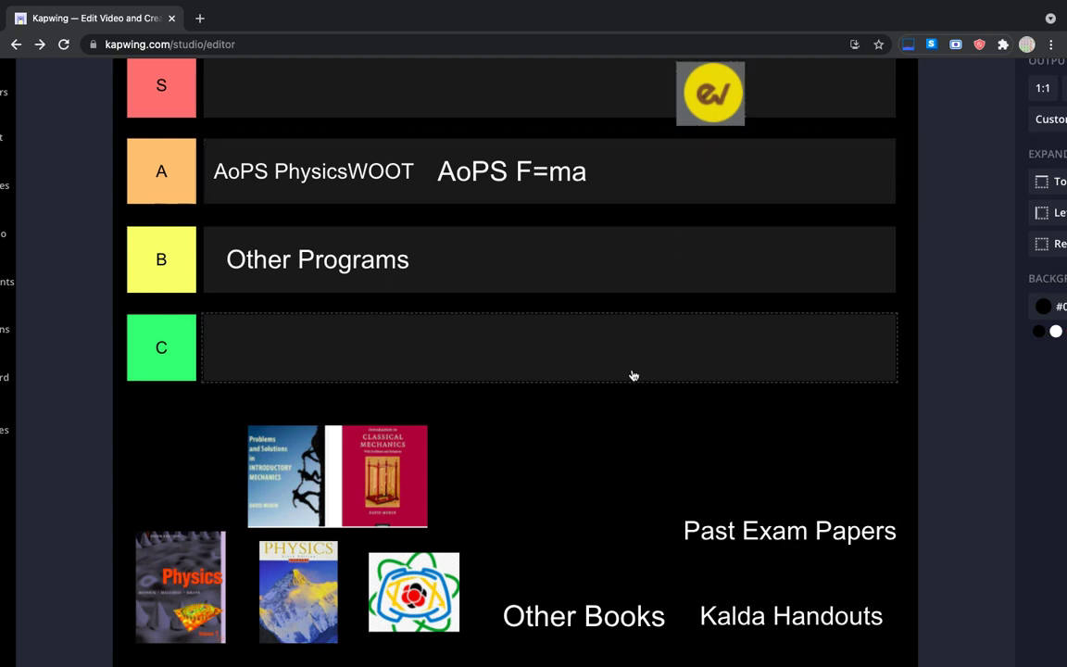
Slide the ev logo left and place Past Exam Papers next to it in row S.
scroll(633, 374, up, 1)
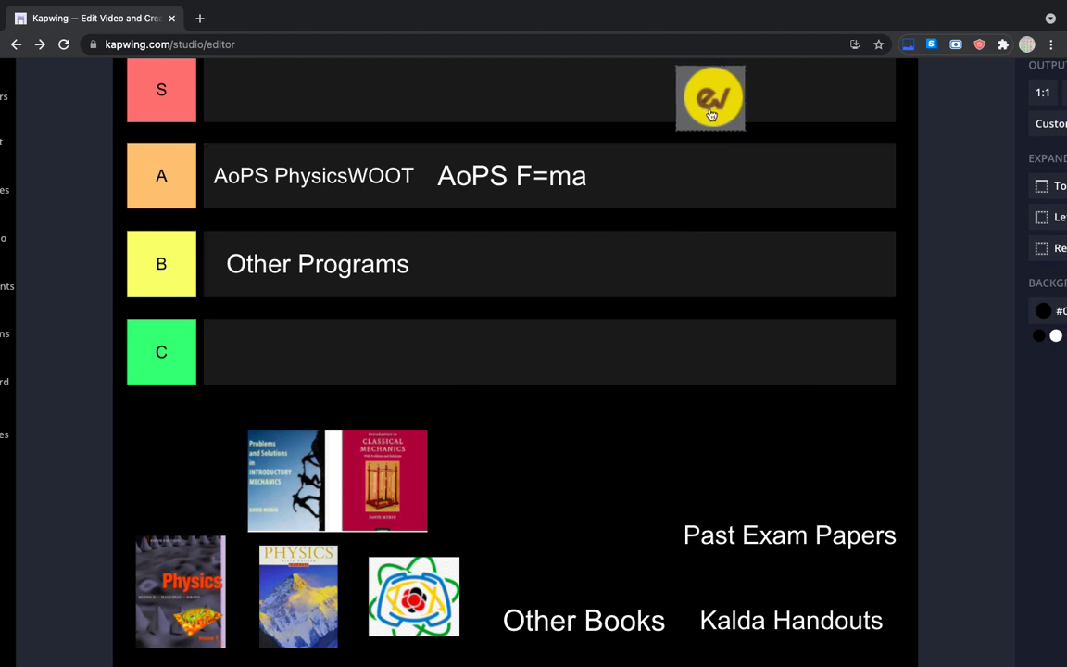
drag(701, 109, 583, 108)
drag(802, 550, 781, 112)
click(708, 467)
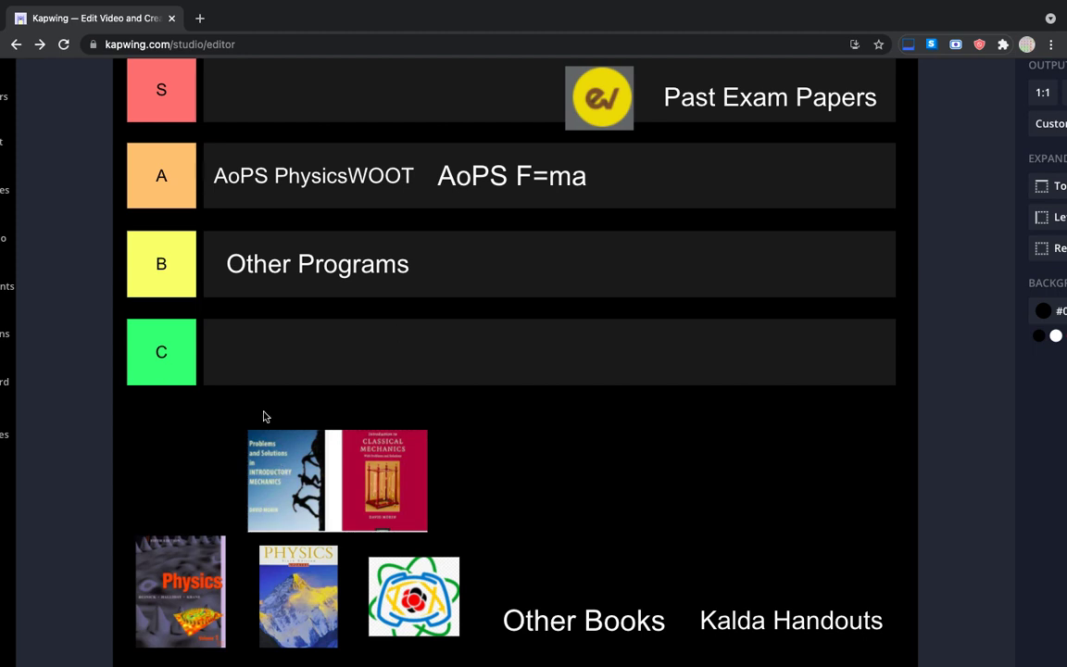
Undo with Ctrl+Z to bring the Morin books image back into row S.
key(ctrl+z)
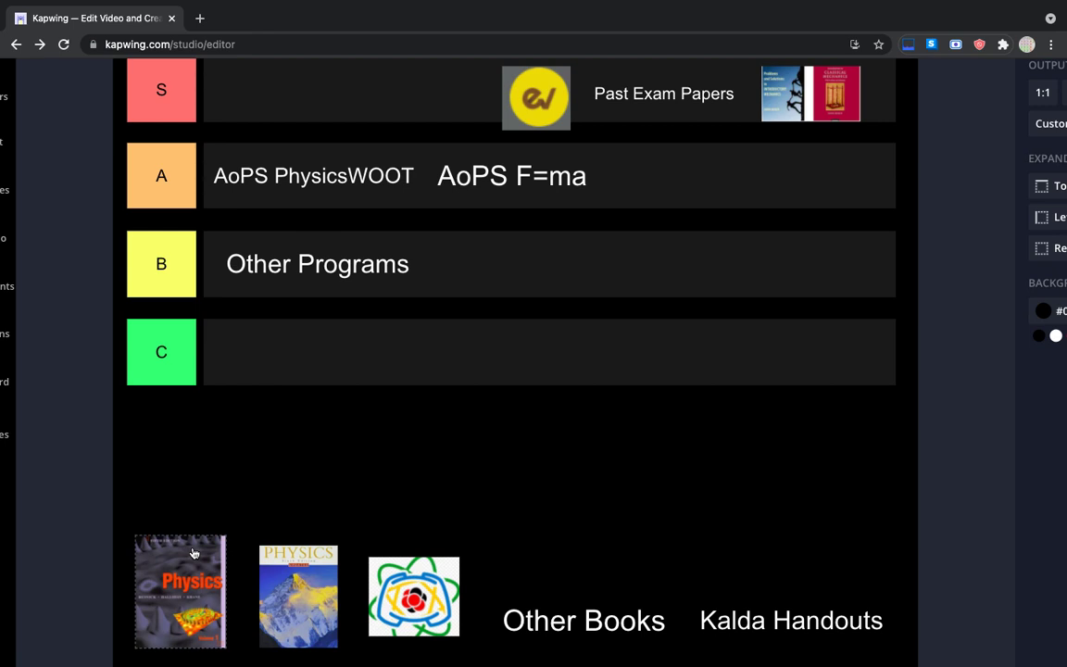
Shrink the orange Physics book cover and fit it at the start of row S.
drag(192, 553, 404, 426)
key(Escape)
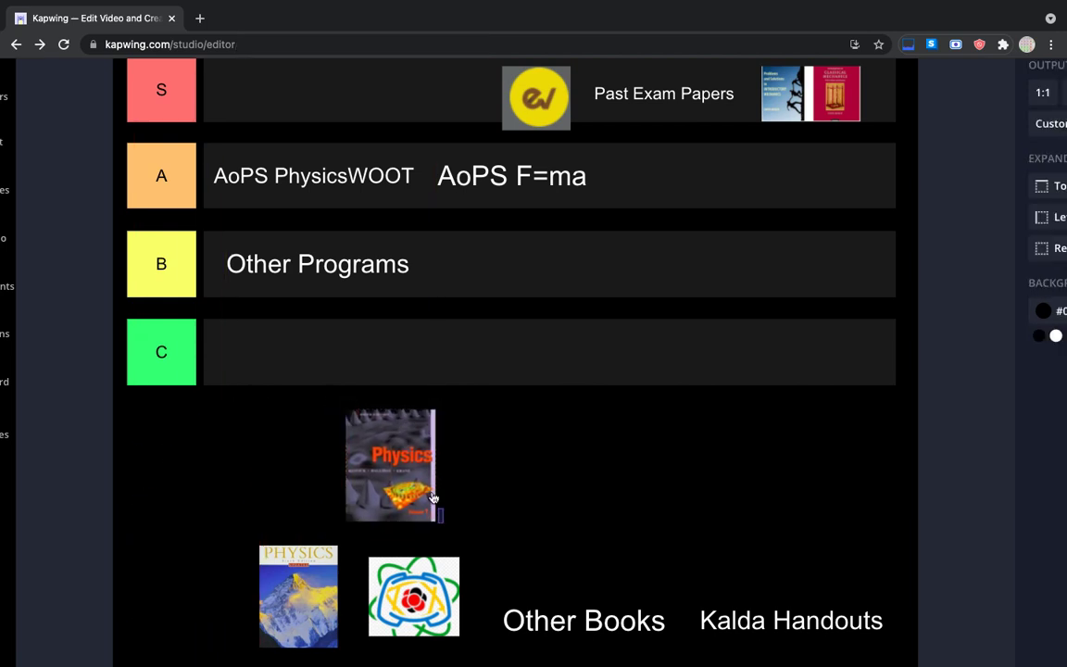
click(399, 467)
drag(437, 518, 430, 125)
drag(408, 102, 400, 100)
Shift the ev logo, Past Exam Papers and Morin books left to close the gaps.
drag(512, 102, 466, 102)
drag(608, 101, 577, 100)
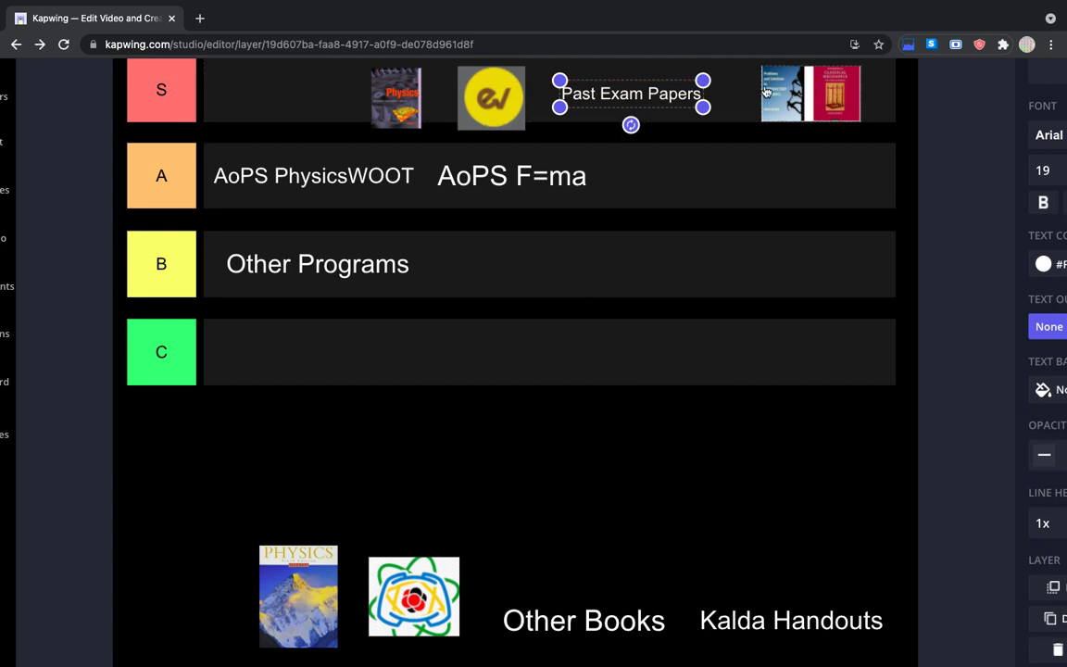
drag(765, 93, 735, 91)
click(666, 459)
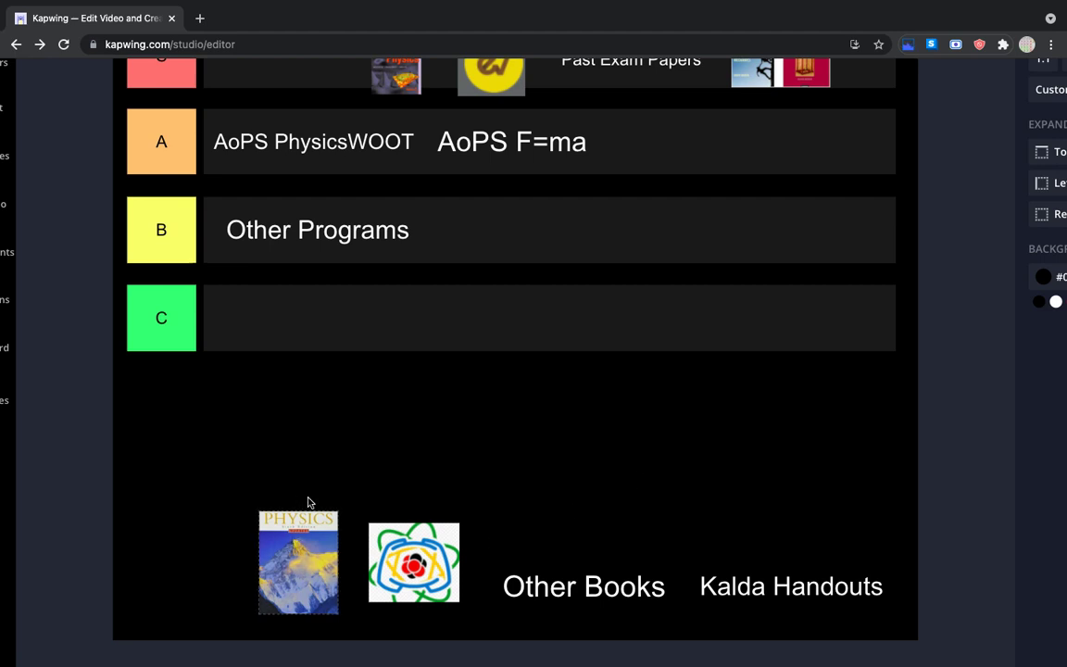
scroll(347, 352, up, 1)
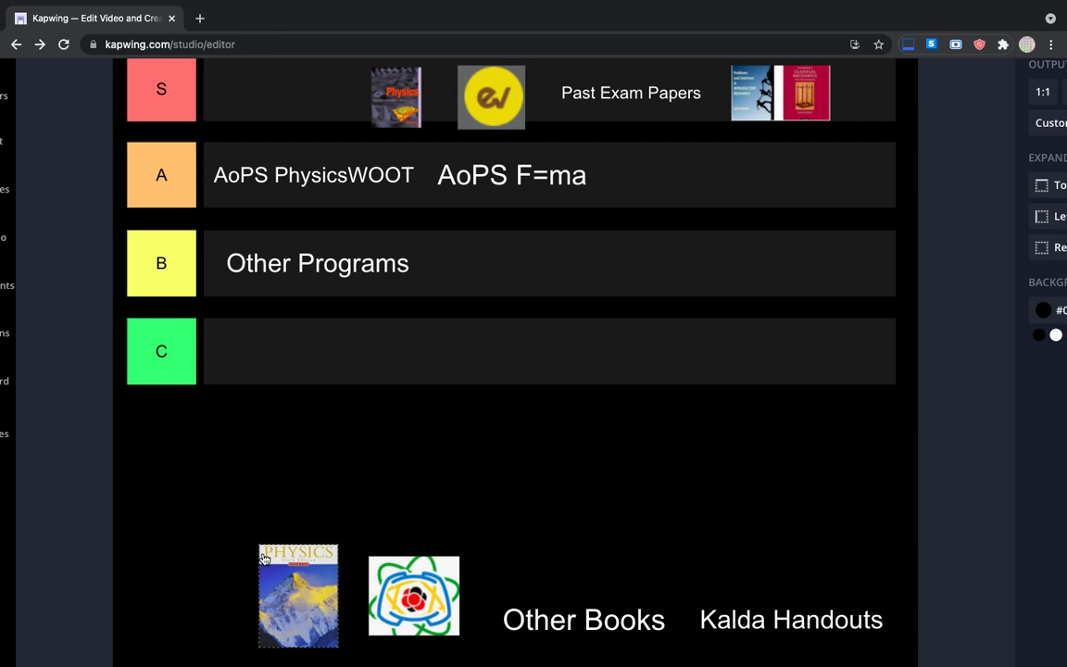
Place the blue mountain Physics book cover in row A right after AoPS F=ma.
click(283, 567)
drag(283, 567, 617, 150)
click(516, 461)
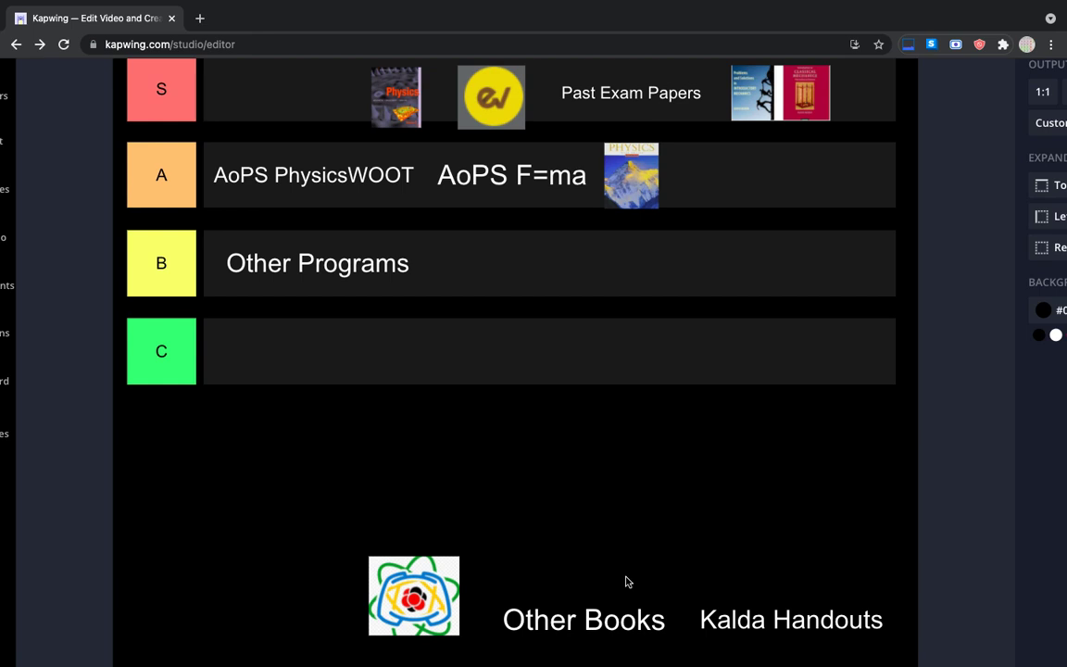
Put Other Books in row A after the mountain Physics book, then nudge the first S-row book left.
click(591, 611)
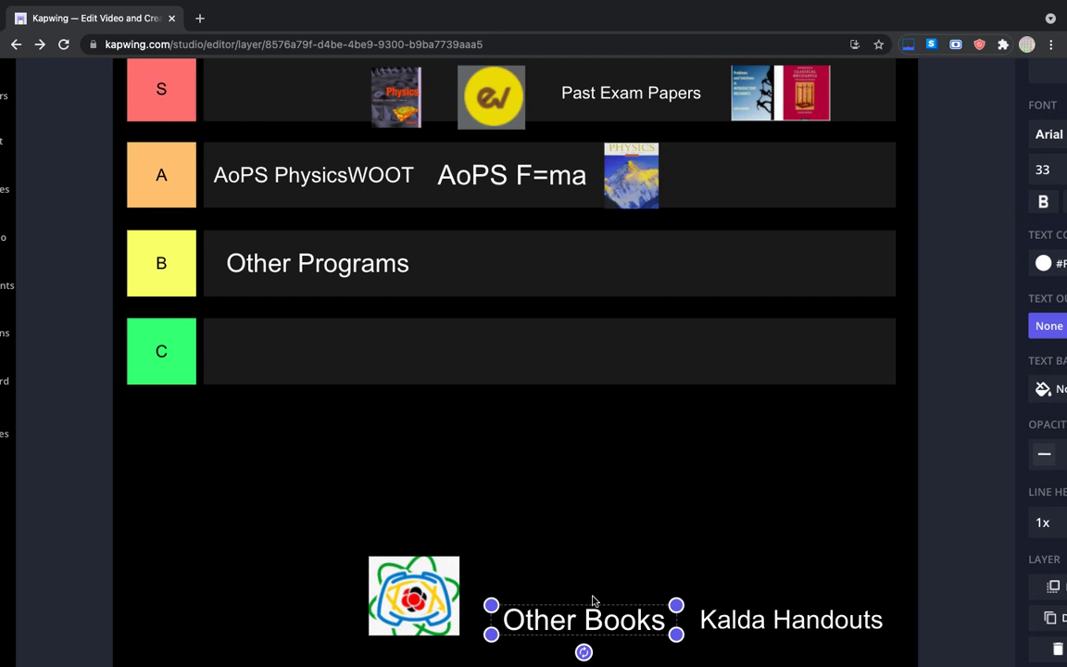
drag(587, 619, 714, 176)
click(647, 532)
click(705, 178)
click(625, 461)
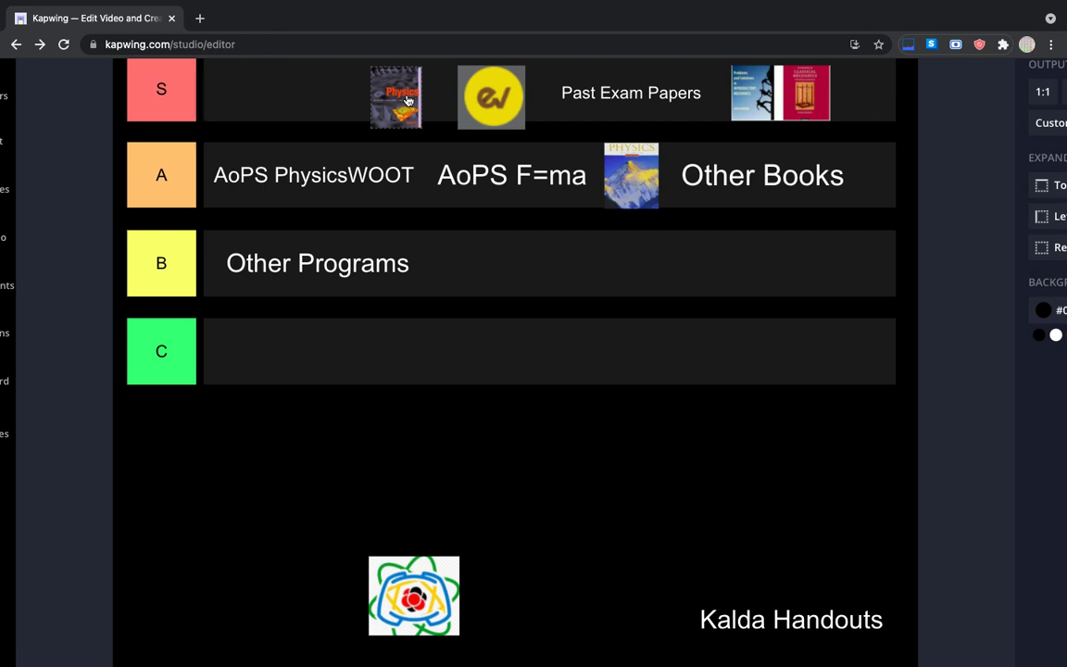
drag(407, 100, 387, 99)
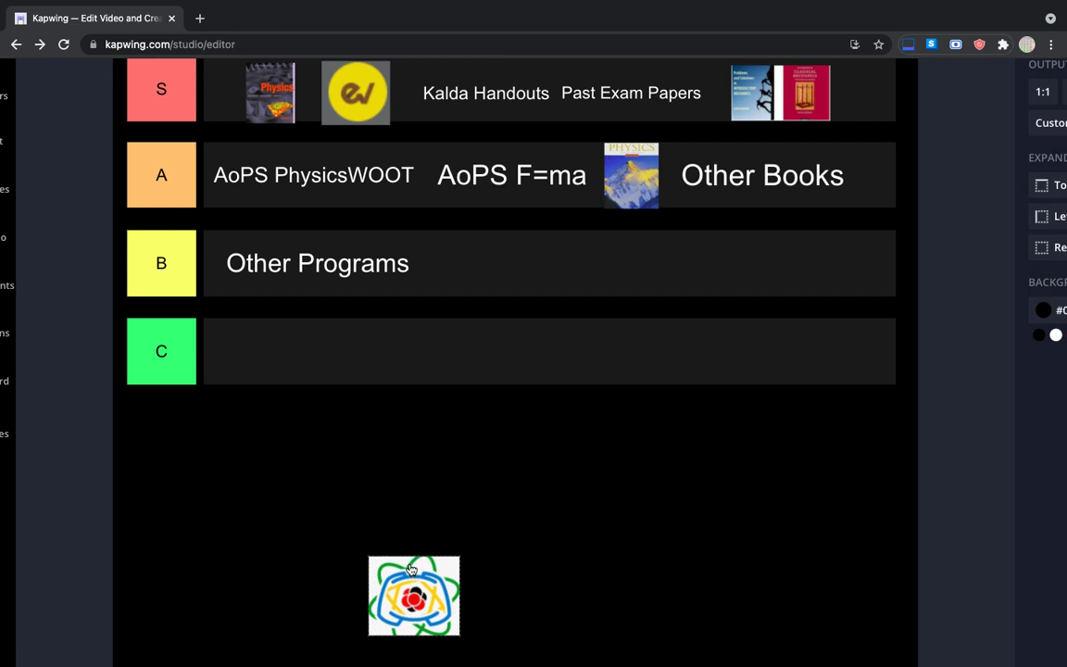
Scroll up the canvas to bring the S row back into view.
scroll(444, 531, up, 1)
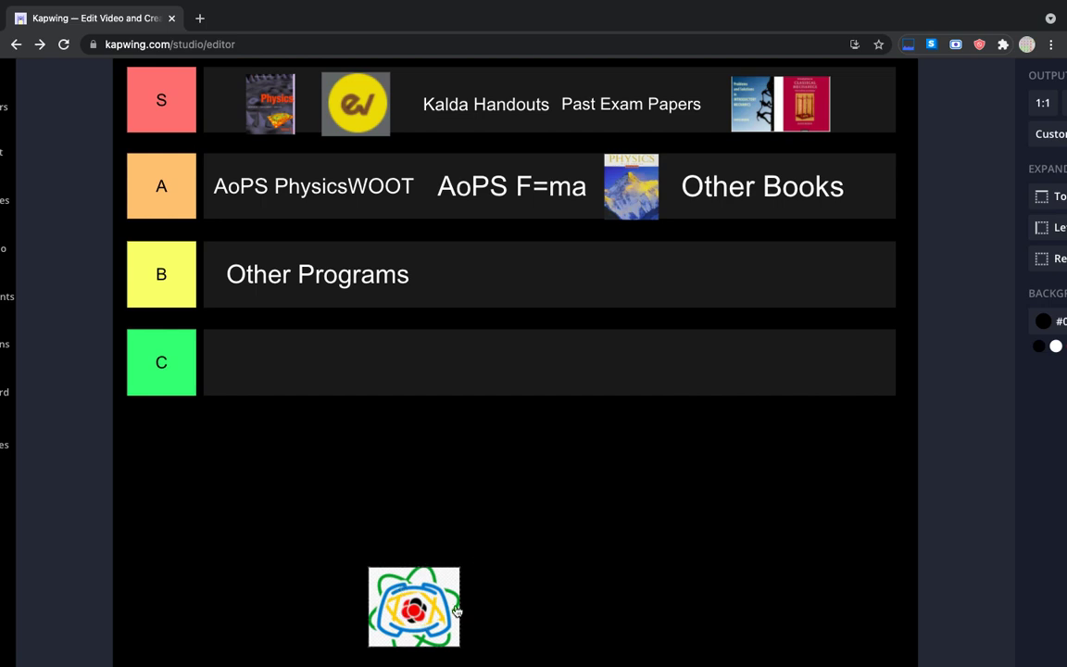
Drag the atom logo into row A after AoPS F=ma, shifting Other Books right to make room.
drag(426, 622, 499, 478)
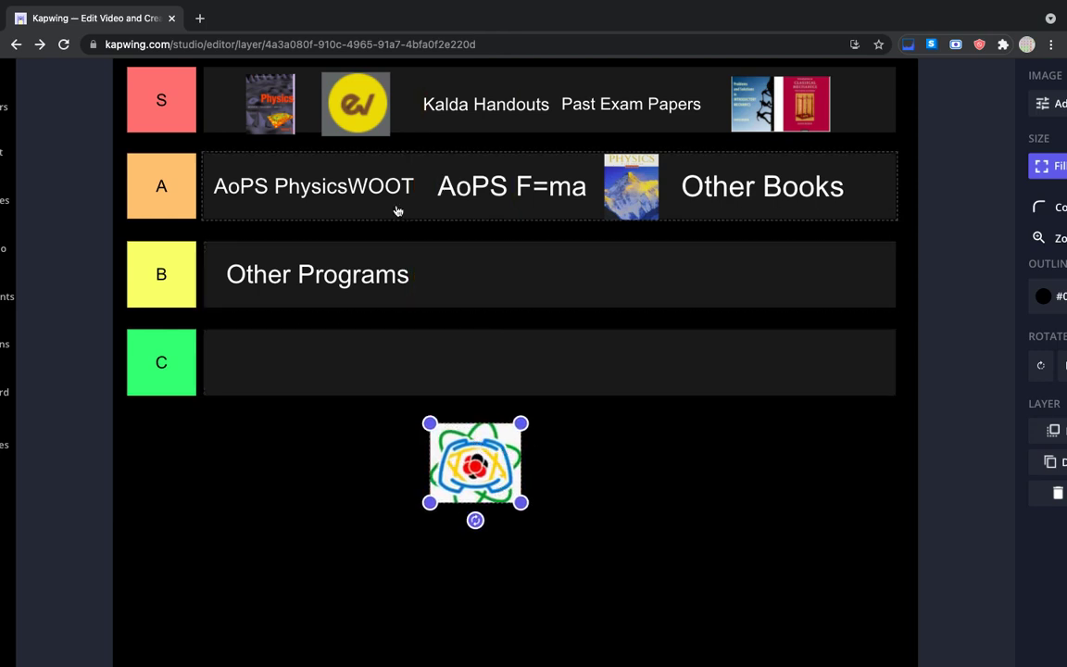
drag(750, 184, 783, 187)
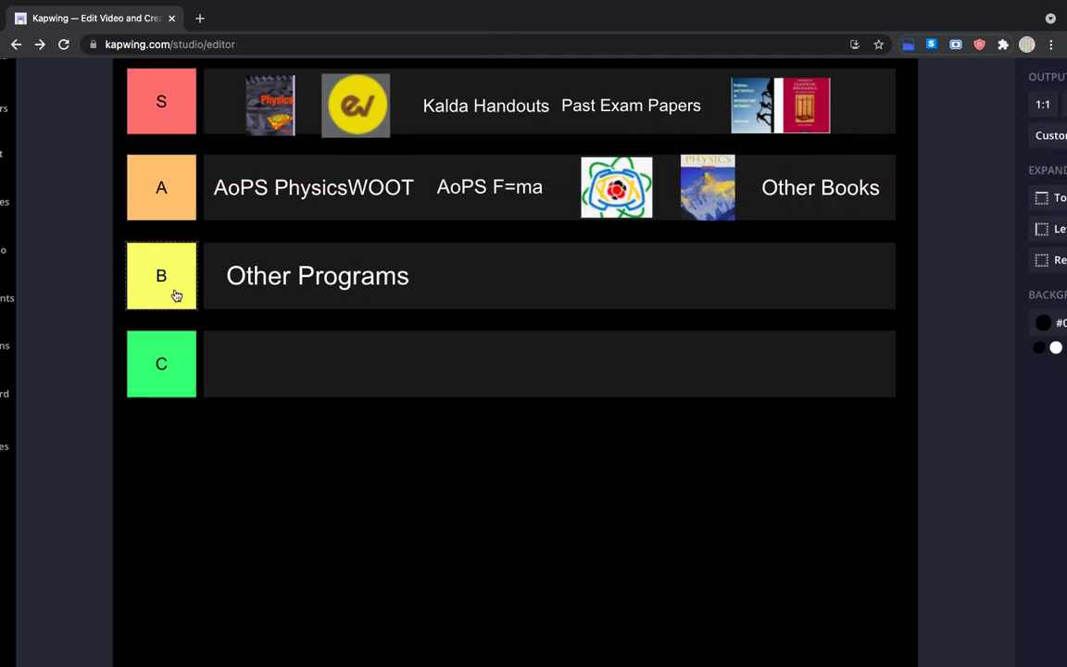
click(163, 354)
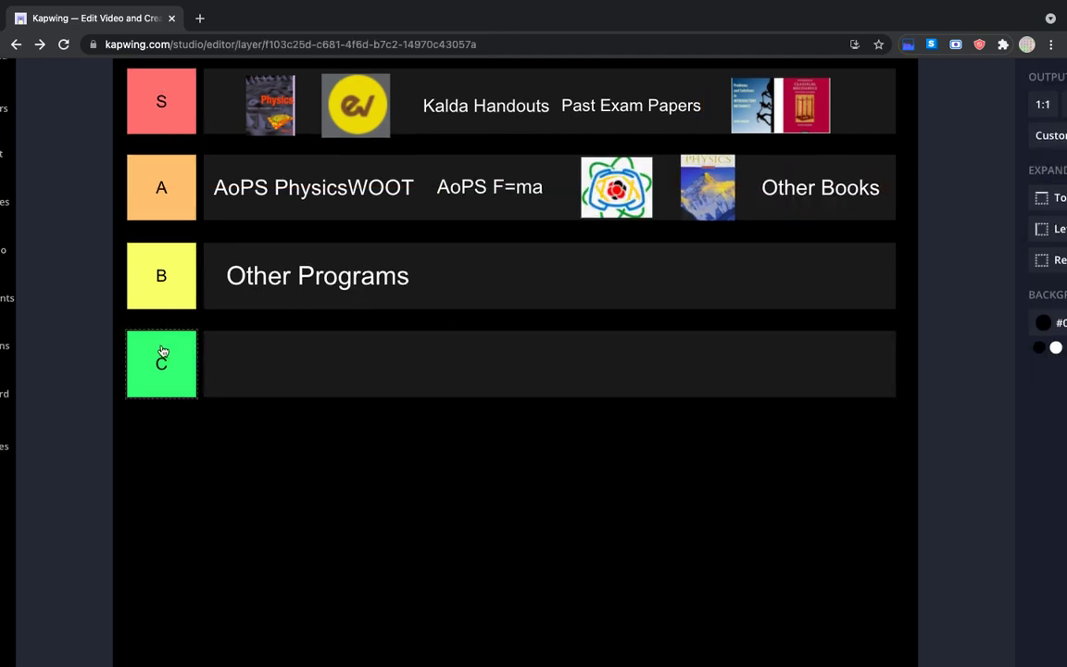
click(227, 463)
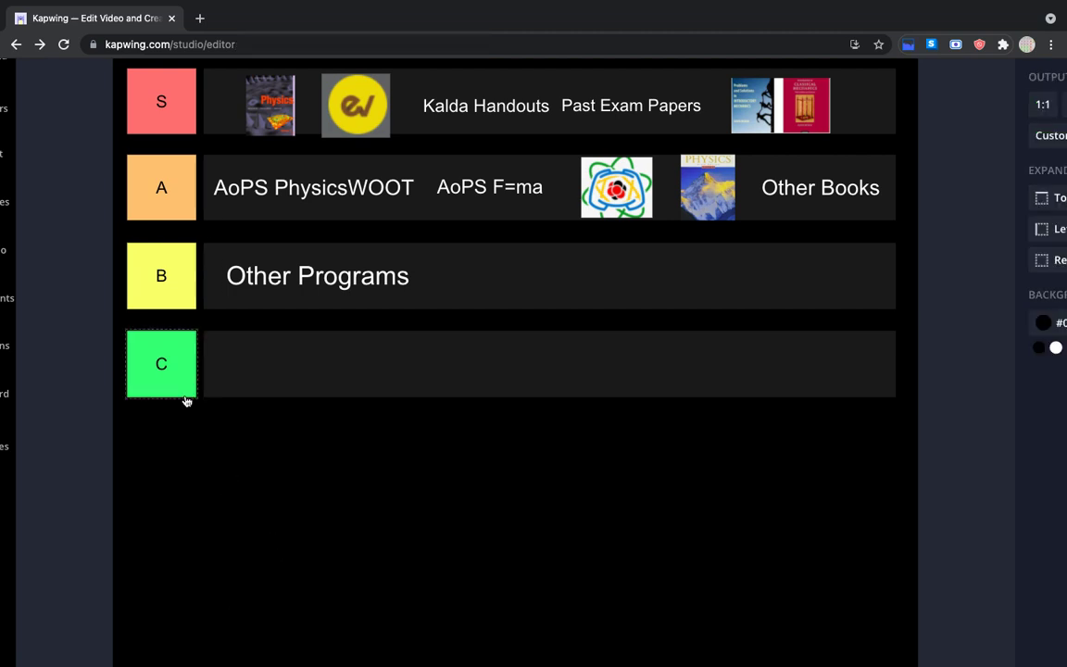